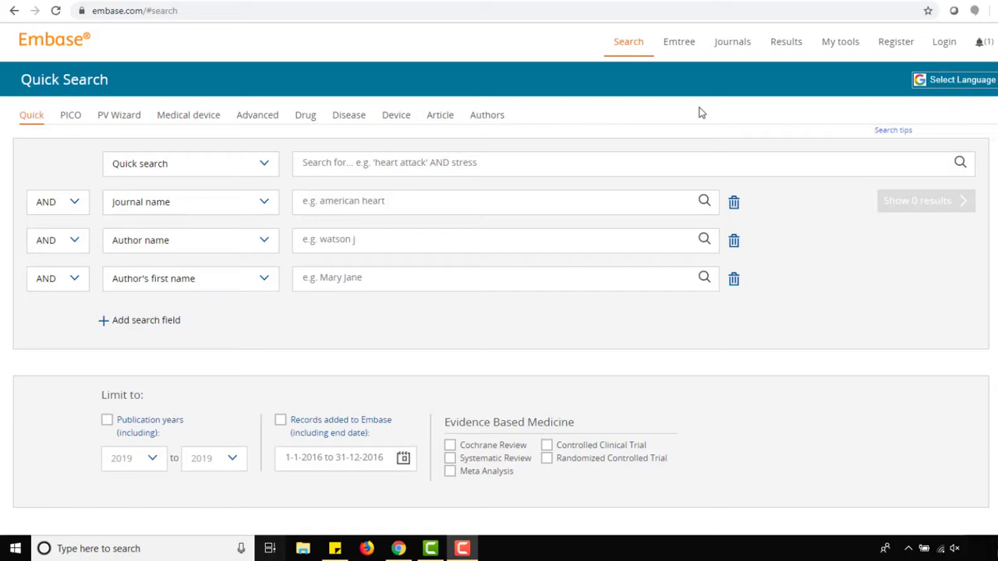
Look up 'teenager' in Emtree and review the entry for its preferred term adolescent
{"action": "left_click", "coordinate": [682, 46]}
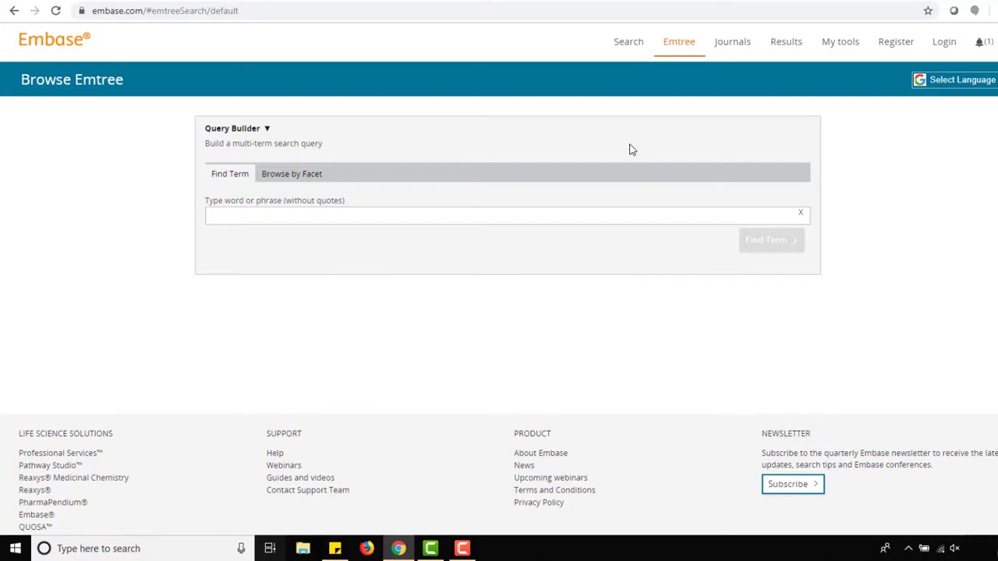
{"action": "type", "text": "teenager"}
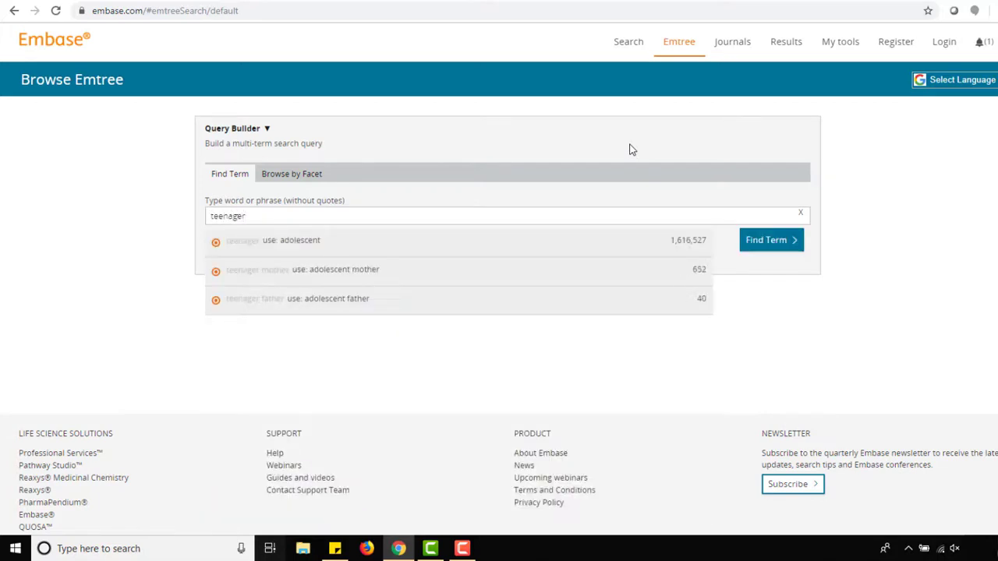
{"action": "left_click", "coordinate": [581, 244]}
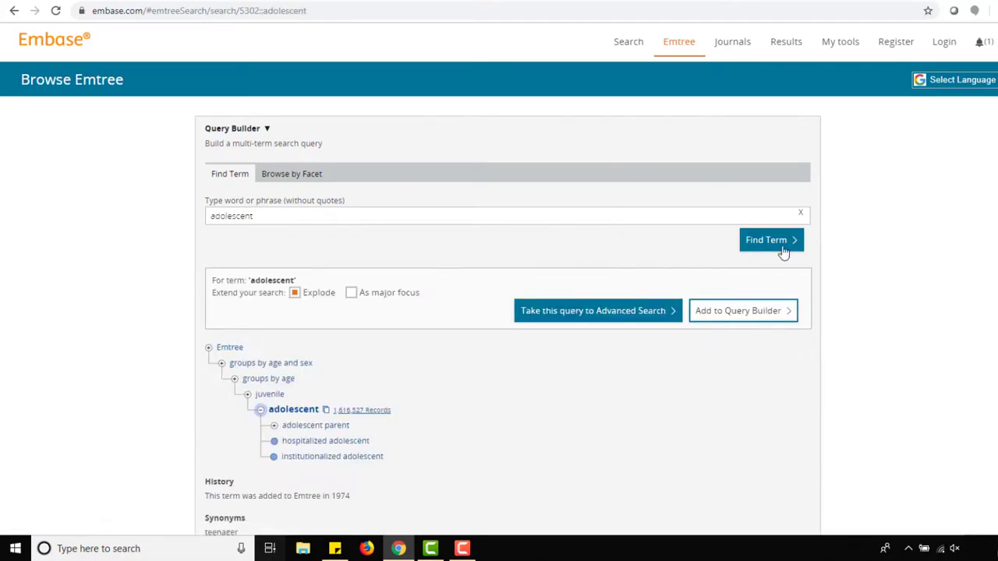
{"action": "scroll", "coordinate": [499, 312], "scroll_direction": "down", "scroll_amount": 3}
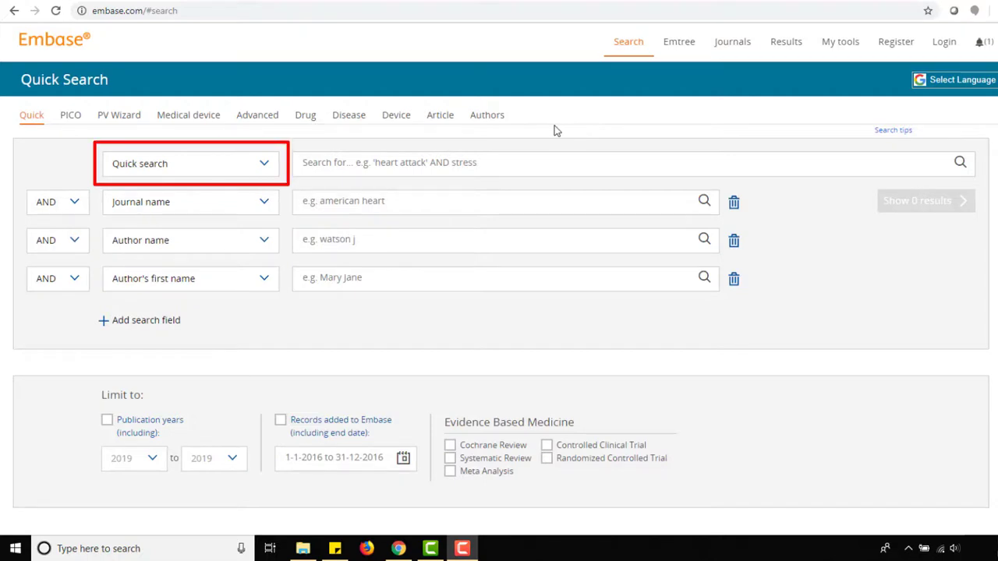
Enter teenager in Quick Search and accept the suggested preferred term adolescent
{"action": "left_click", "coordinate": [545, 160]}
{"action": "type", "text": "teenager"}
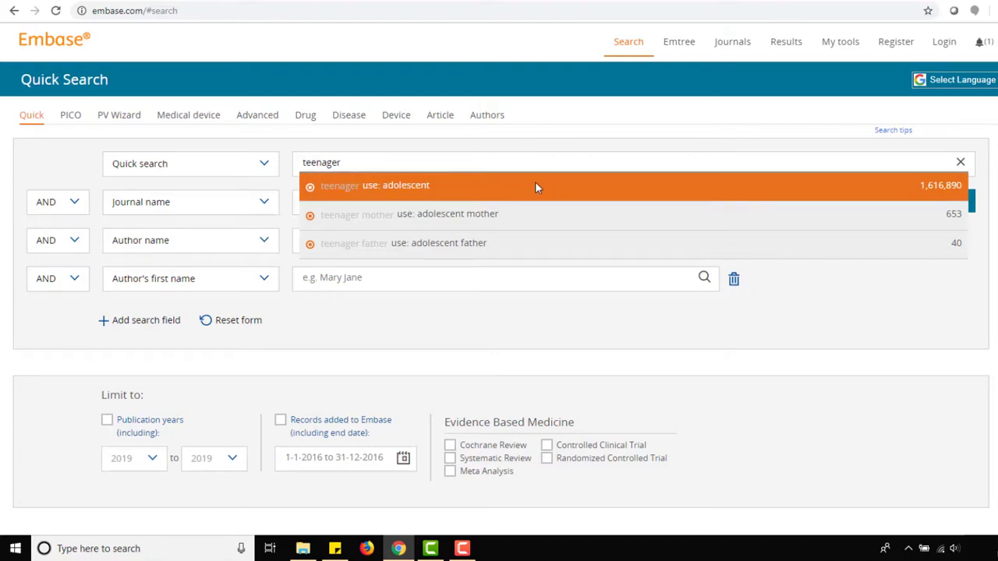
{"action": "left_click", "coordinate": [535, 185]}
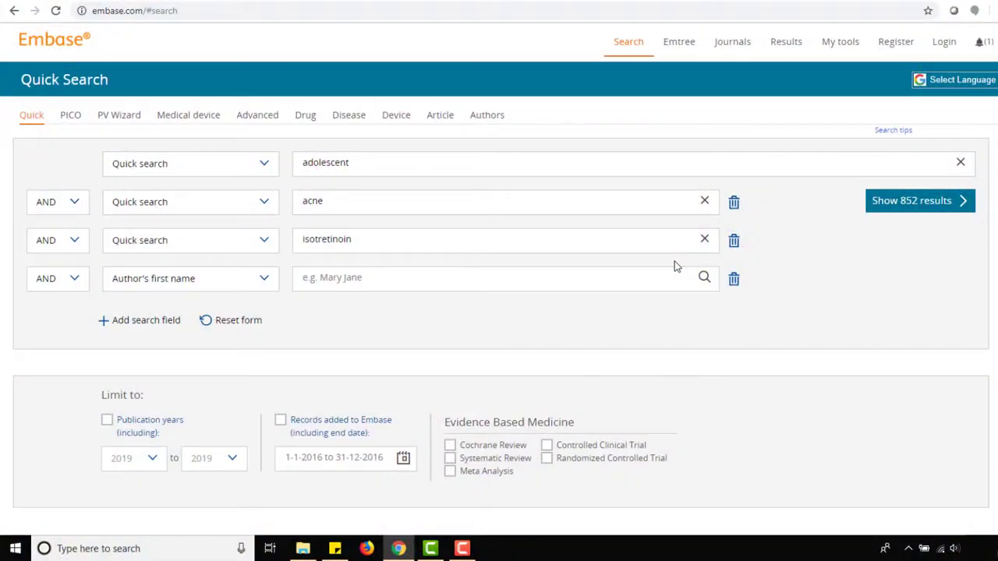
Run the adolescent, acne and isotretinoin search, listing 852 results as history #1
{"action": "left_click", "coordinate": [899, 207]}
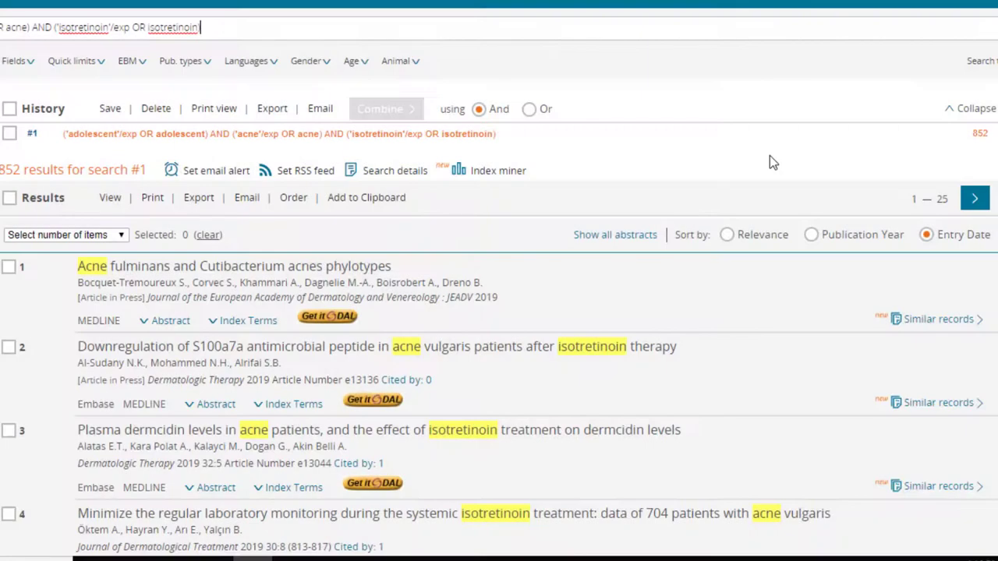
Edit search #1 to 'adolescent OR teenager', test the query and rerun it
{"action": "mouse_move", "coordinate": [779, 139]}
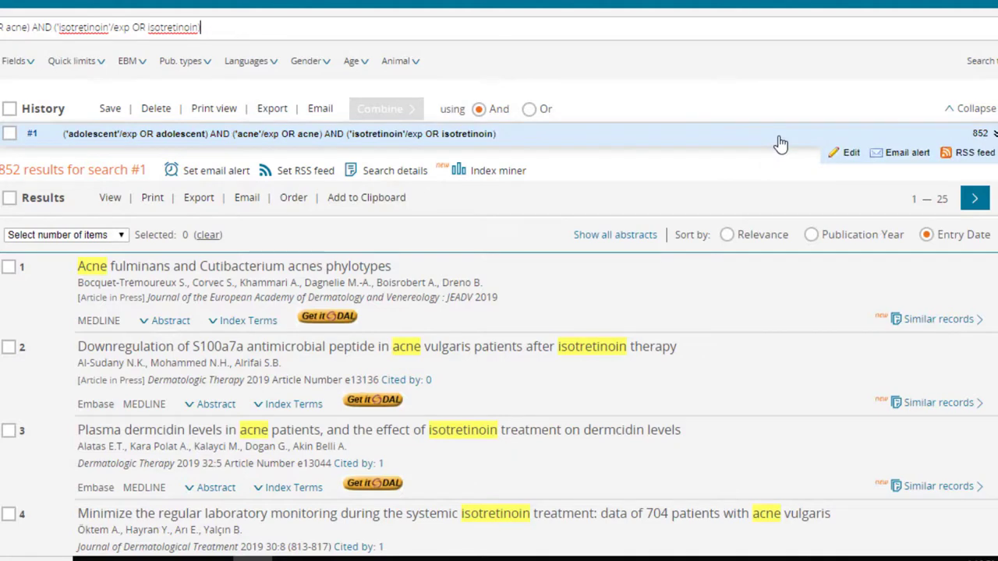
{"action": "left_click", "coordinate": [851, 153]}
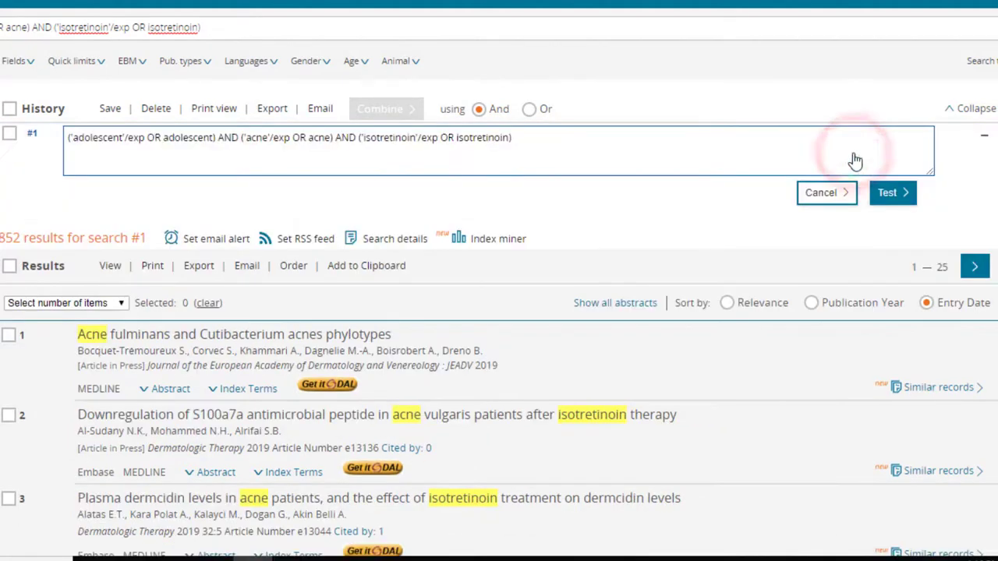
{"action": "left_click", "coordinate": [212, 139]}
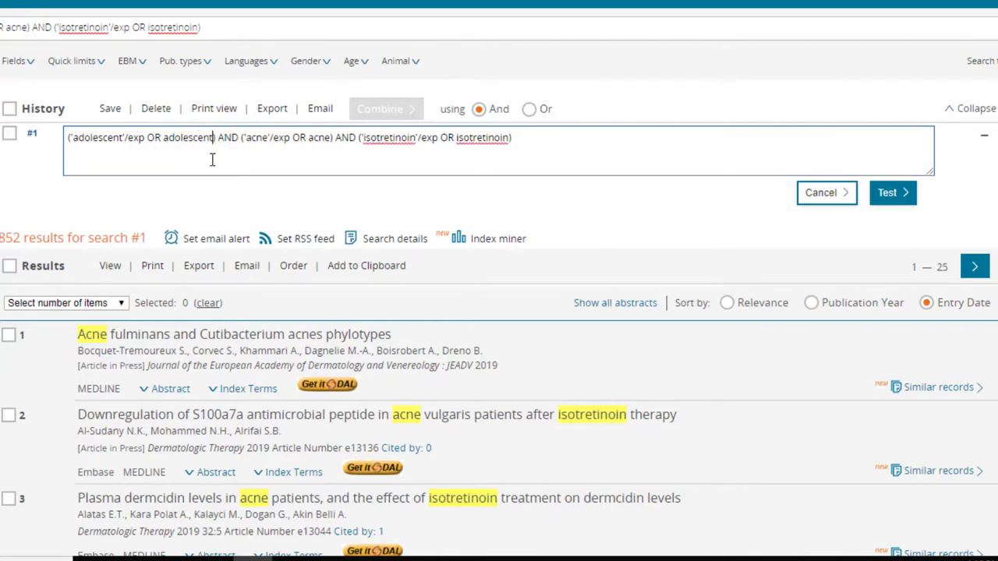
{"action": "type", "text": "OR teenager"}
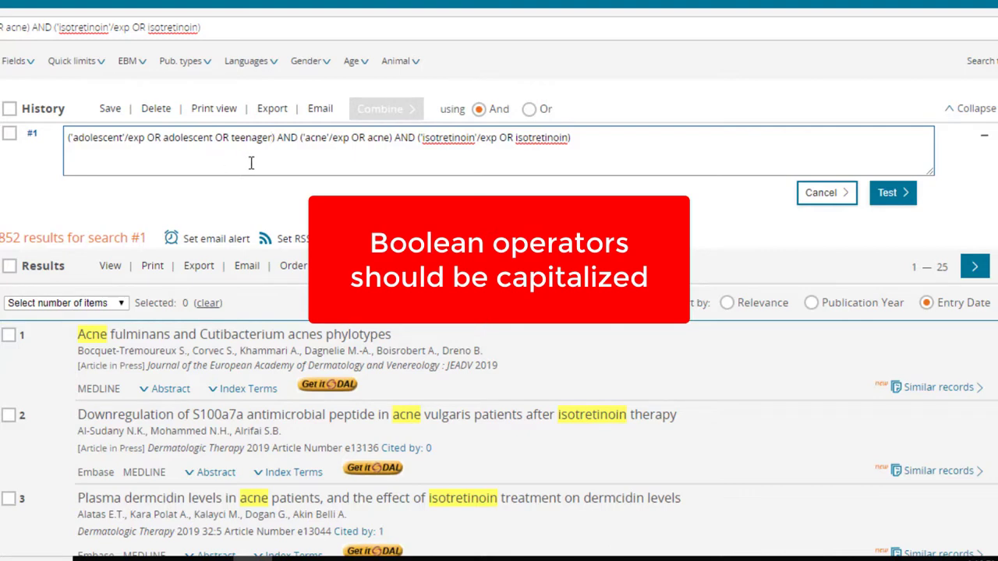
{"action": "left_click", "coordinate": [892, 197]}
{"action": "left_click", "coordinate": [888, 172]}
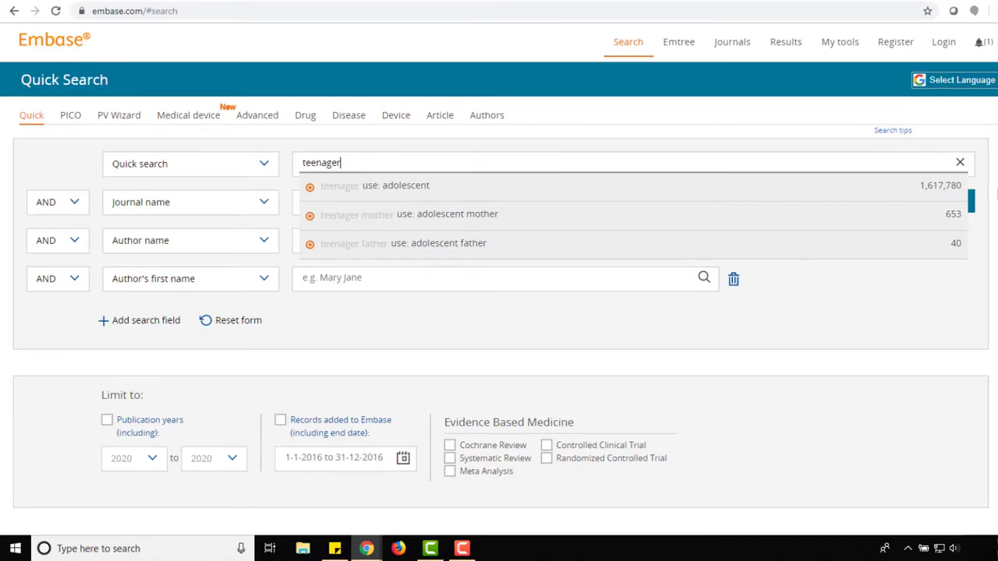
Run the teenager Quick Search as history #2 with 1,618,653 results
{"action": "left_click", "coordinate": [953, 202]}
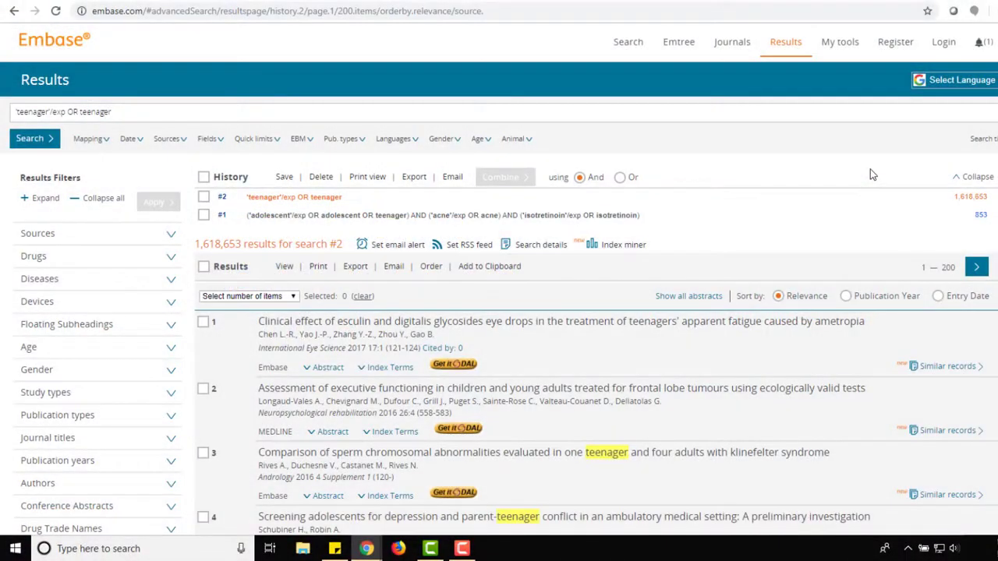
Build an exploded 'adolescent'/exp query from teenager in Emtree and run it as #3
{"action": "left_click", "coordinate": [746, 100]}
{"action": "left_click", "coordinate": [680, 44]}
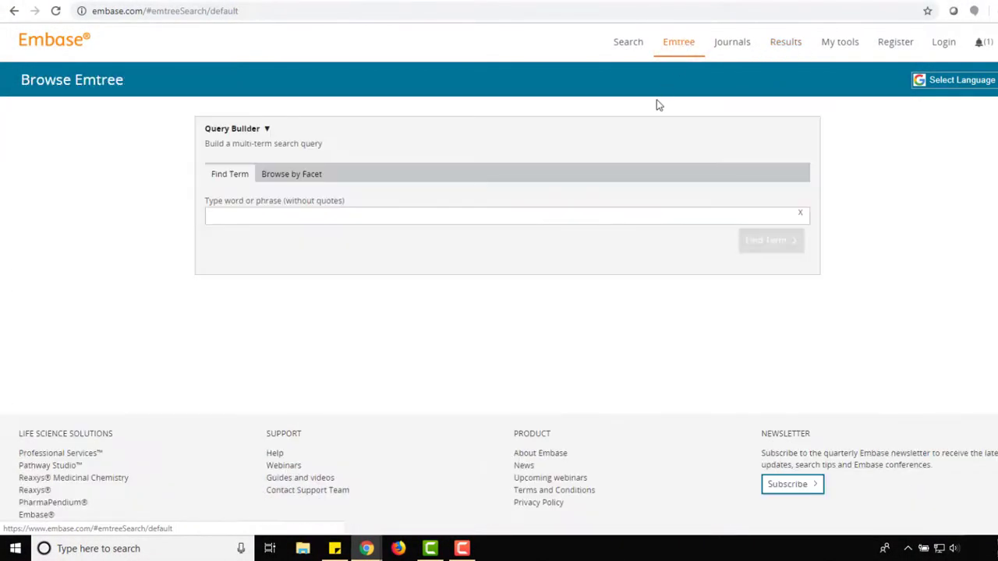
{"action": "type", "text": "teenager"}
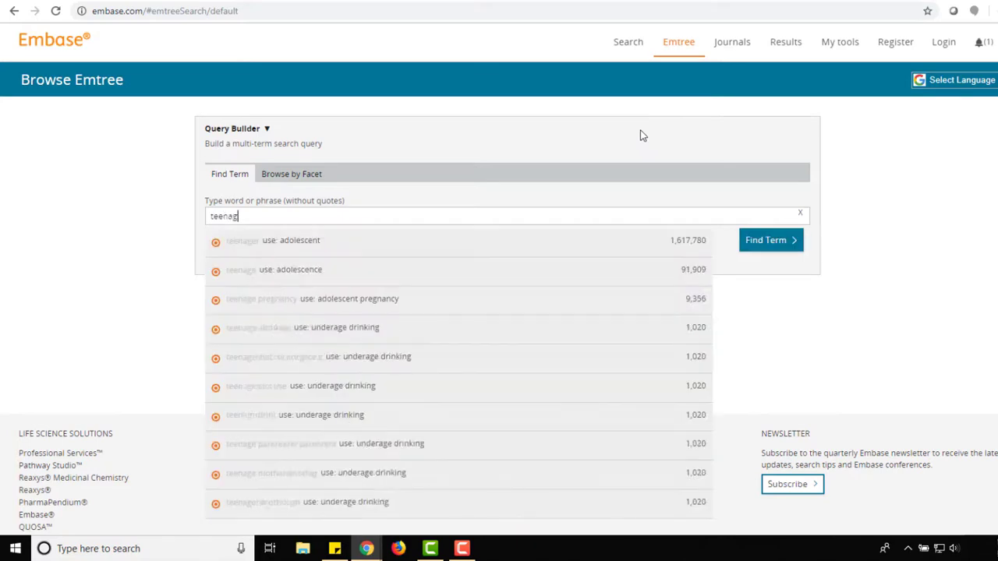
{"action": "left_click", "coordinate": [617, 239]}
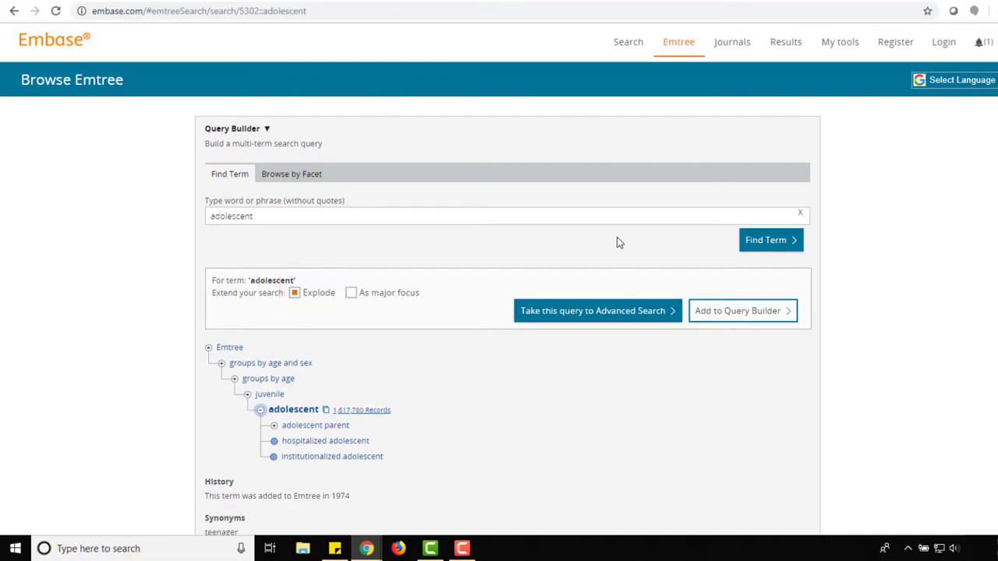
{"action": "left_click", "coordinate": [725, 313]}
{"action": "left_click", "coordinate": [226, 243]}
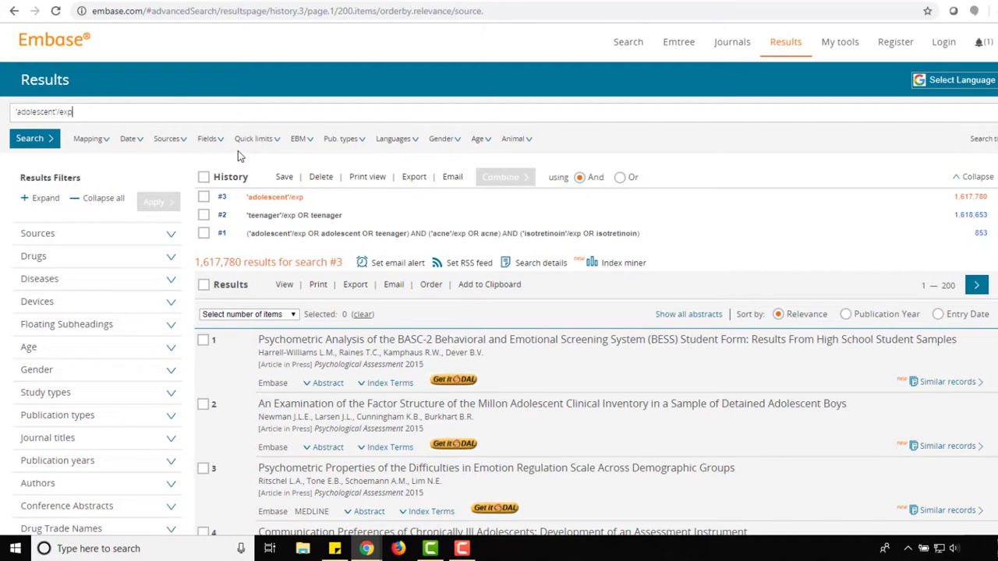
Reset the Quick Search form and bring up the list of fields to search
{"action": "left_click", "coordinate": [626, 49]}
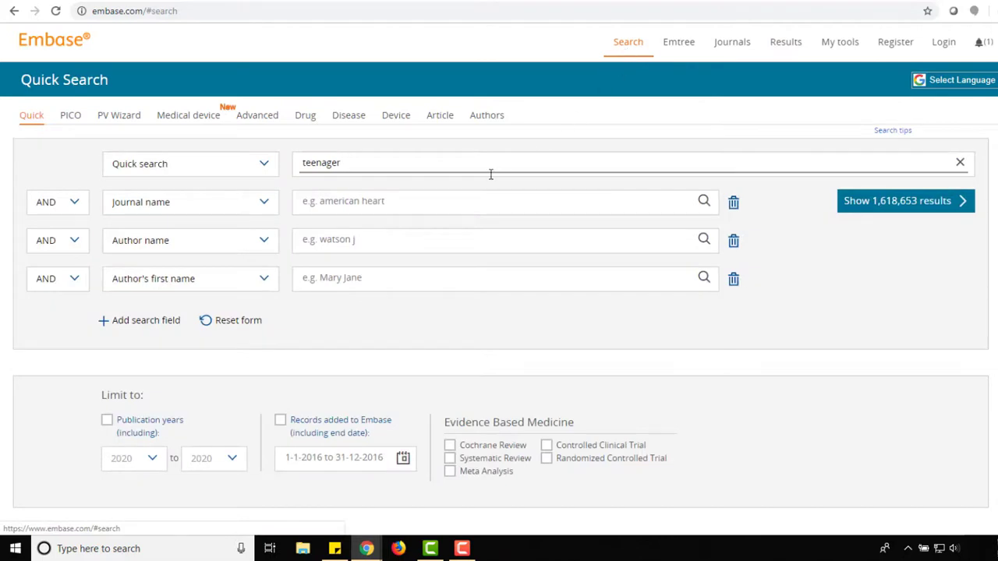
{"action": "left_click", "coordinate": [248, 320]}
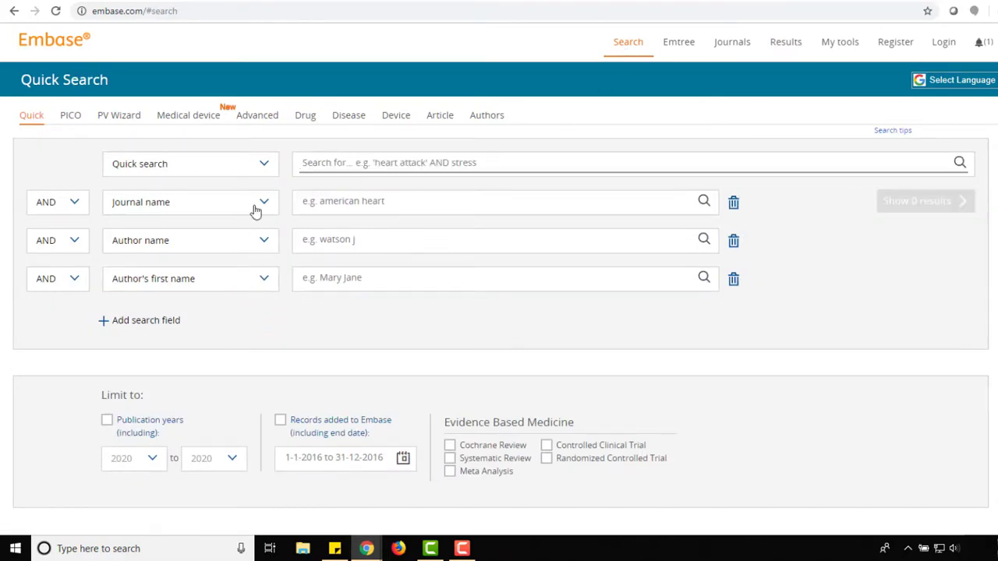
{"action": "left_click", "coordinate": [249, 171]}
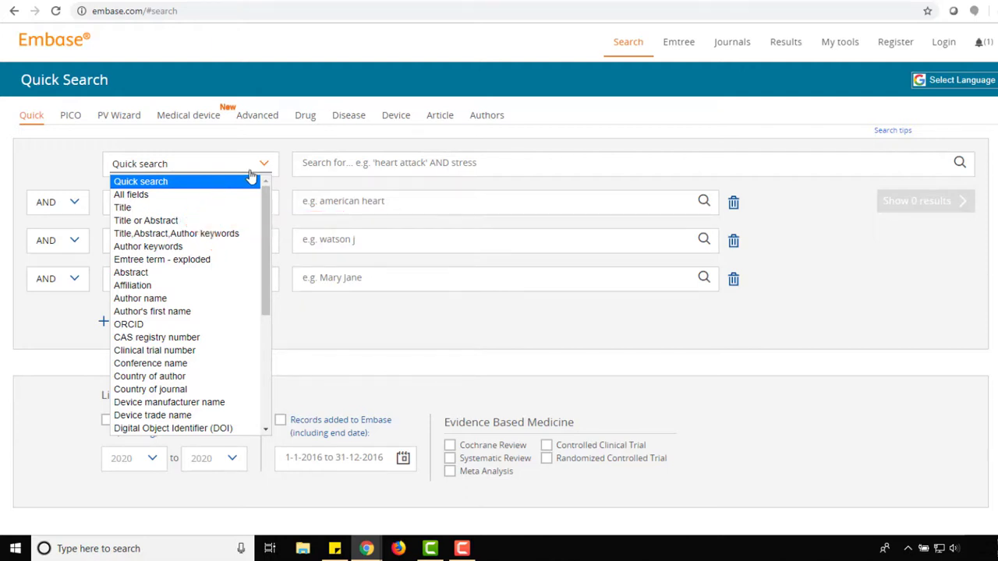
Search All fields for 'adolescent OR teenager', giving search #4 with 1,715,418 results
{"action": "left_click", "coordinate": [246, 198]}
{"action": "left_click", "coordinate": [444, 163]}
{"action": "type", "text": "ado"}
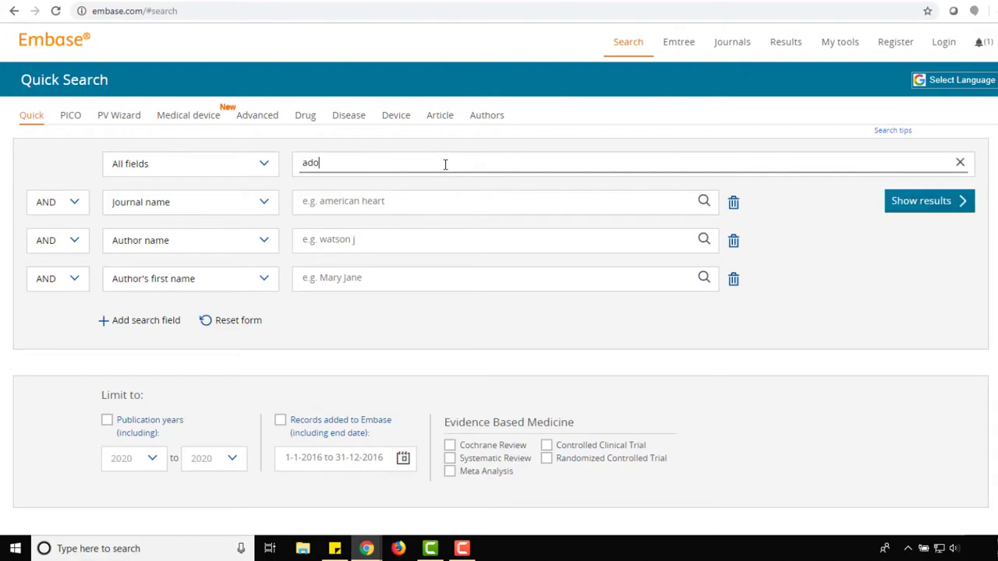
{"action": "type", "text": "lescent OR teenager"}
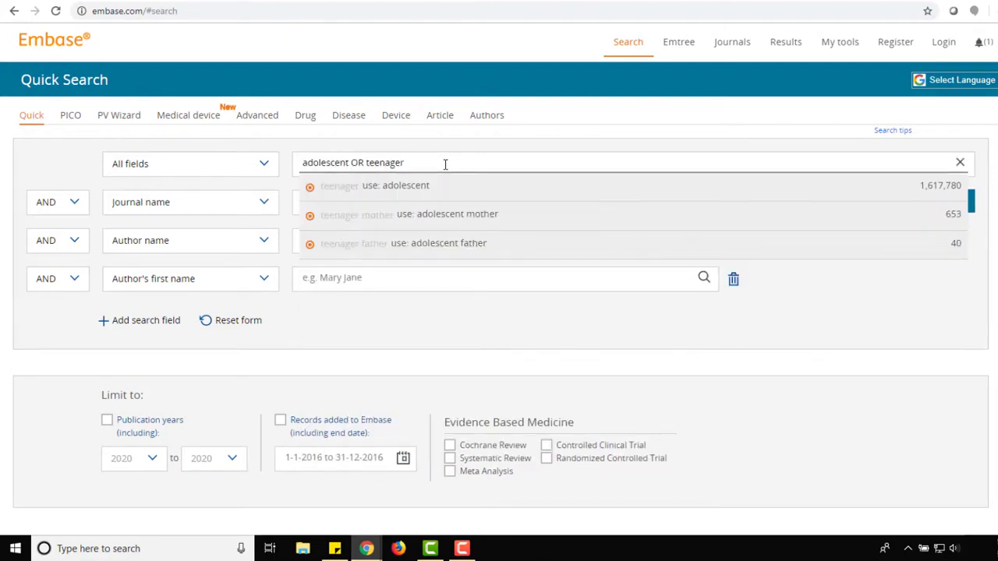
{"action": "left_click", "coordinate": [990, 179]}
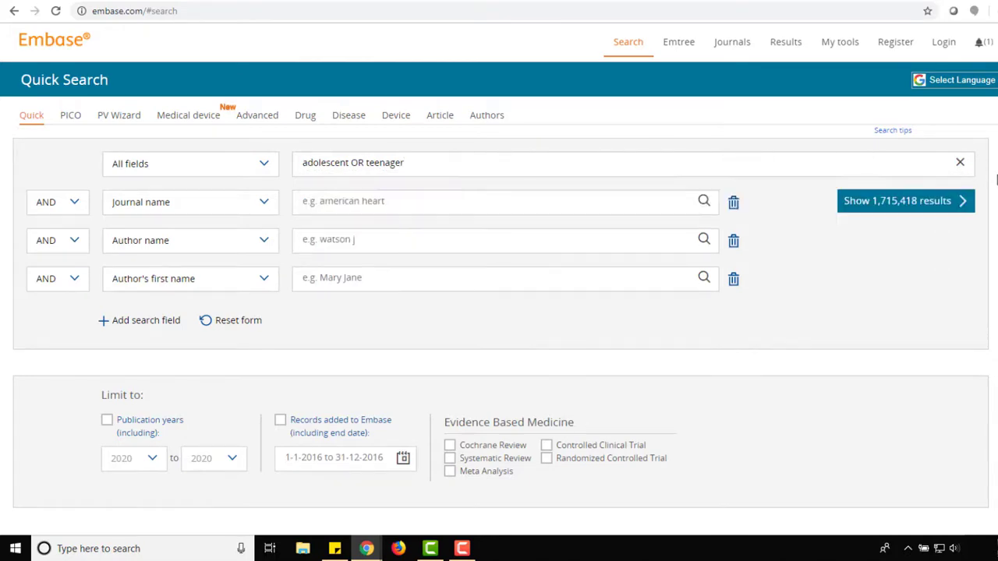
{"action": "left_click", "coordinate": [928, 205]}
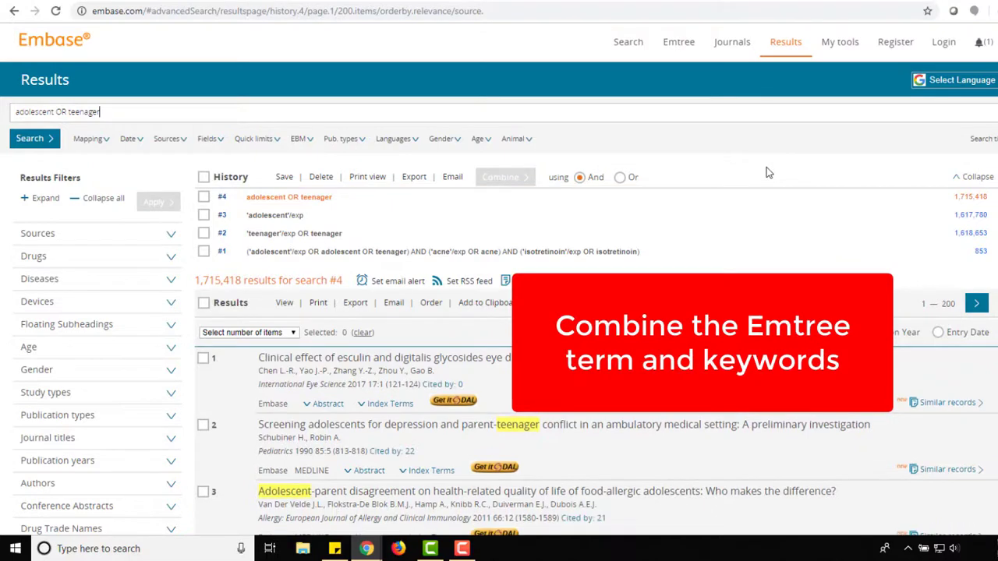
Select history searches #3 and #4 and merge them with OR as '#3 OR #4'
{"action": "left_click", "coordinate": [204, 215]}
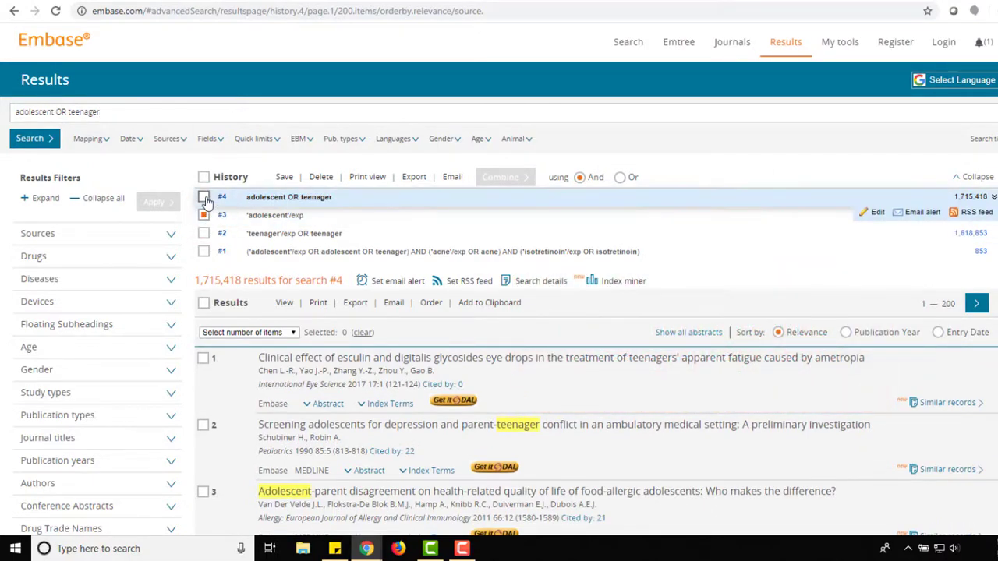
{"action": "left_click", "coordinate": [204, 197]}
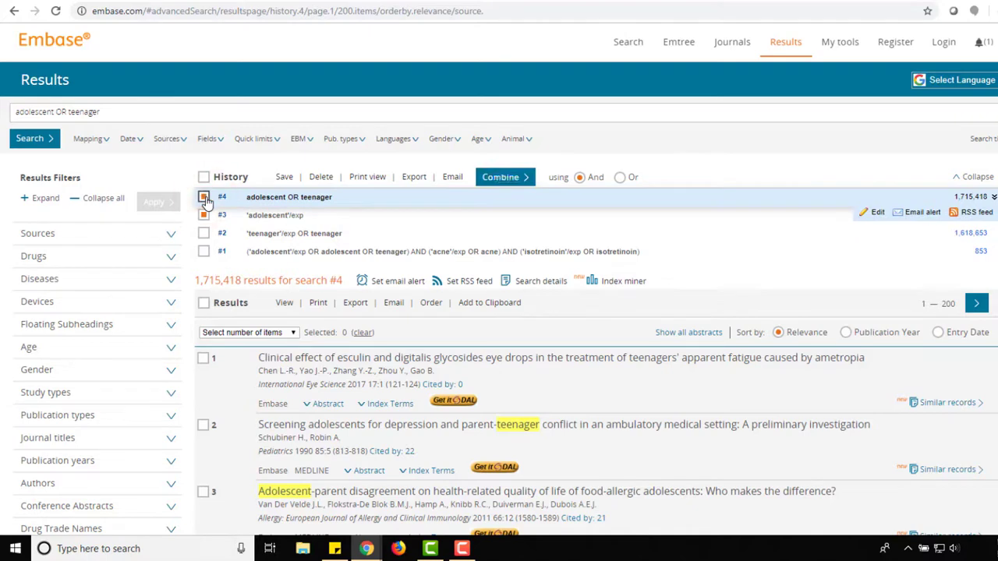
{"action": "left_click", "coordinate": [621, 178]}
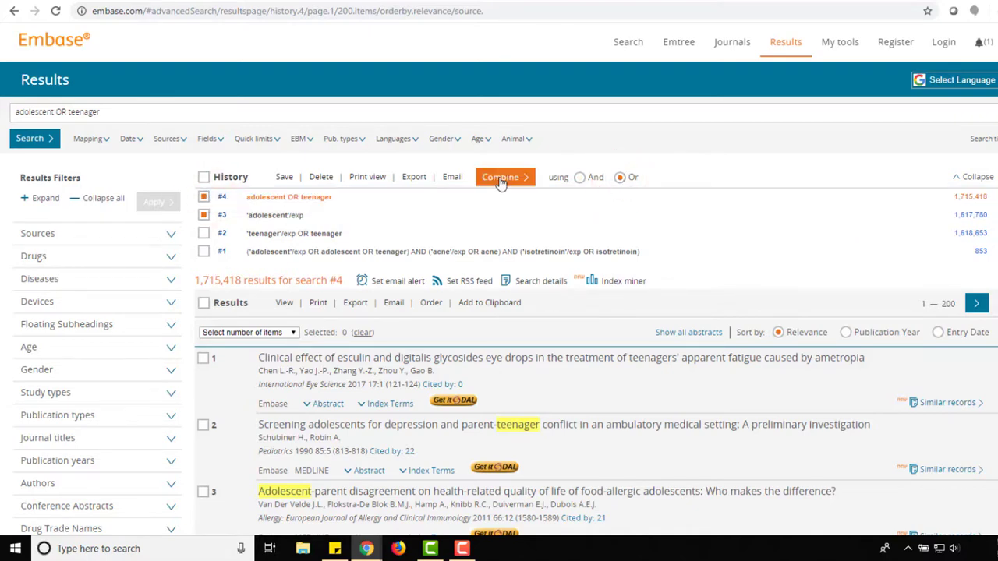
{"action": "left_click", "coordinate": [500, 180]}
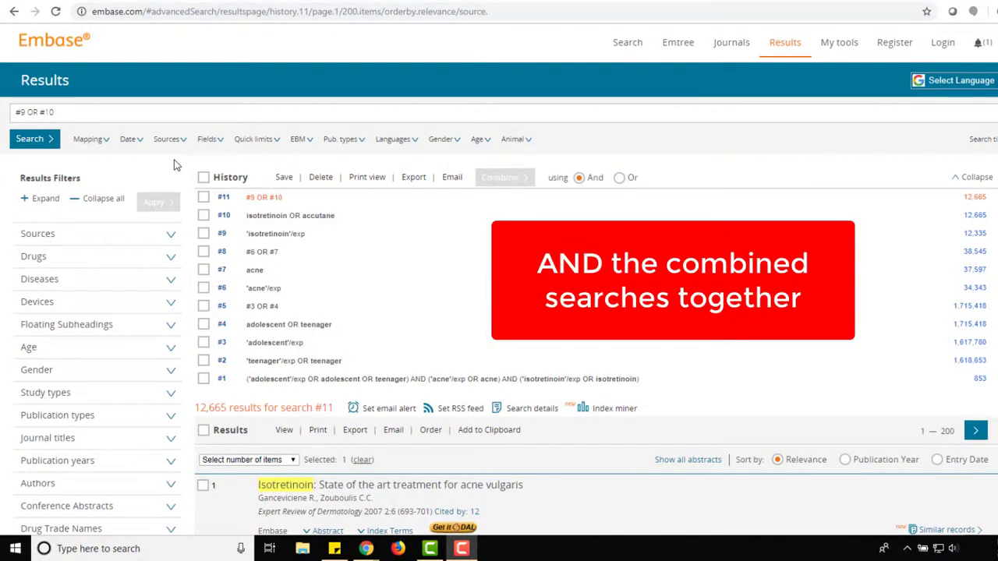
Select searches #5, #8 and #11 and combine them with AND into #12 (853 results)
{"action": "left_click", "coordinate": [205, 306]}
{"action": "left_click", "coordinate": [205, 252]}
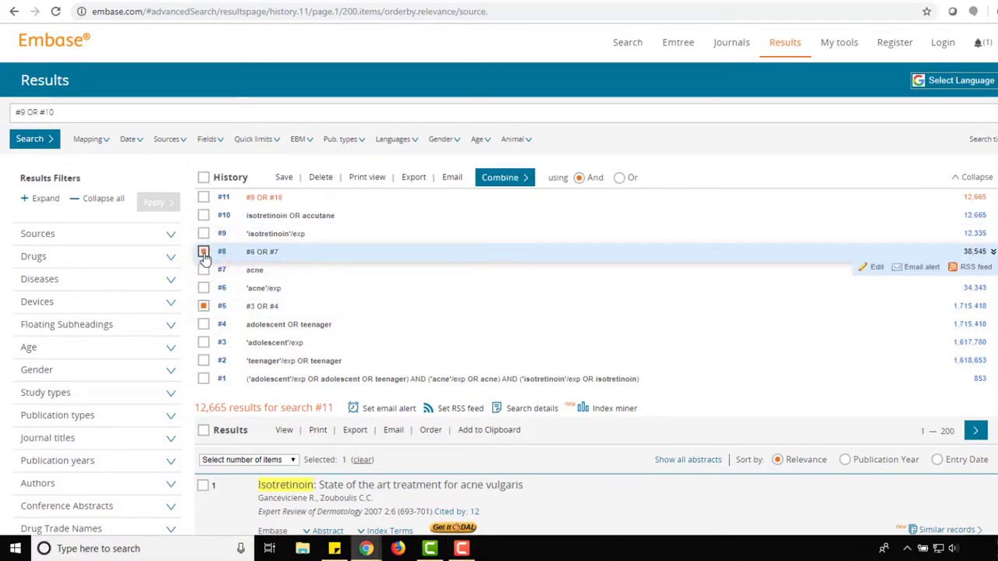
{"action": "left_click", "coordinate": [204, 199]}
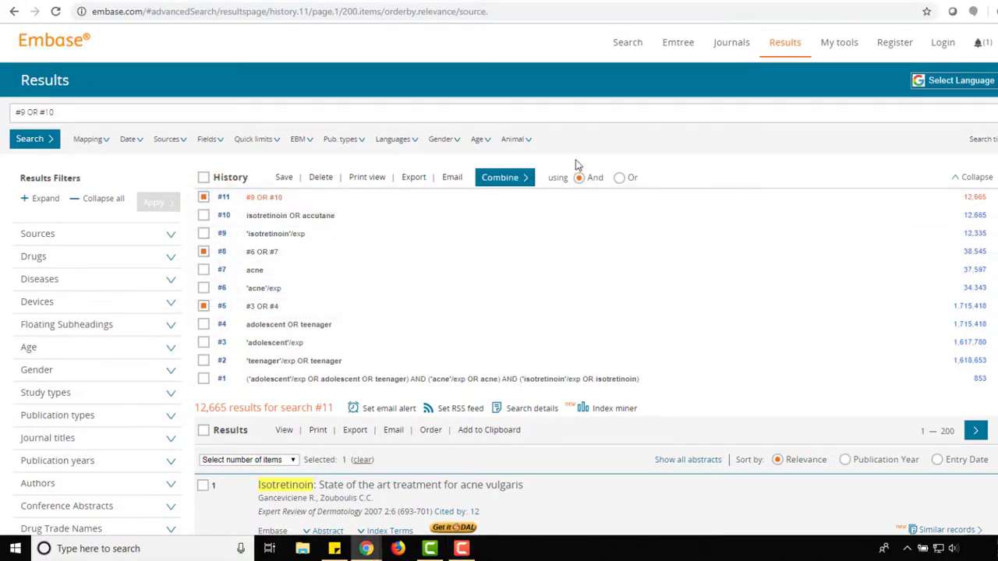
{"action": "left_click", "coordinate": [511, 178]}
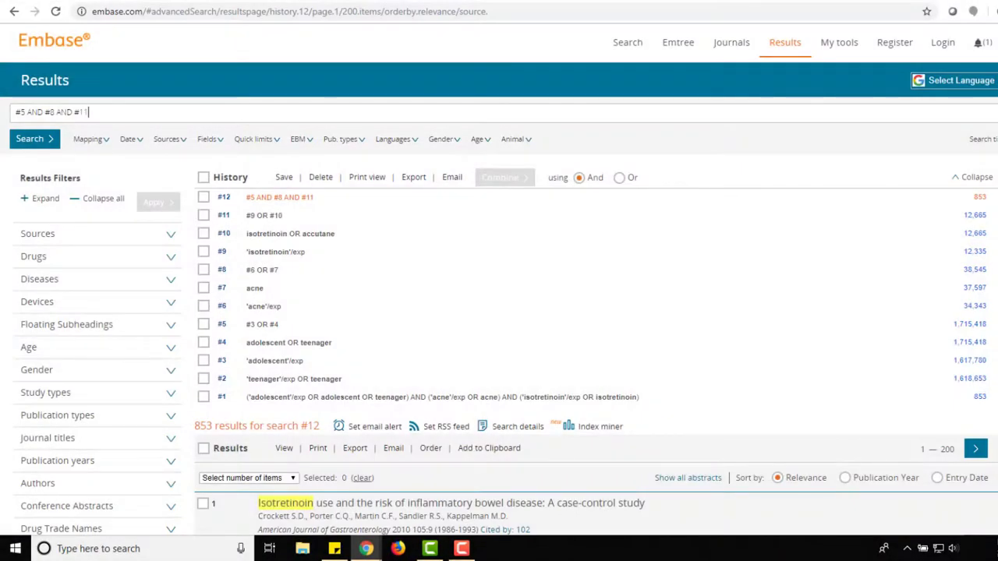
Show full abstracts for all 853 results of search #12
{"action": "scroll", "coordinate": [499, 311], "scroll_direction": "down", "scroll_amount": 4}
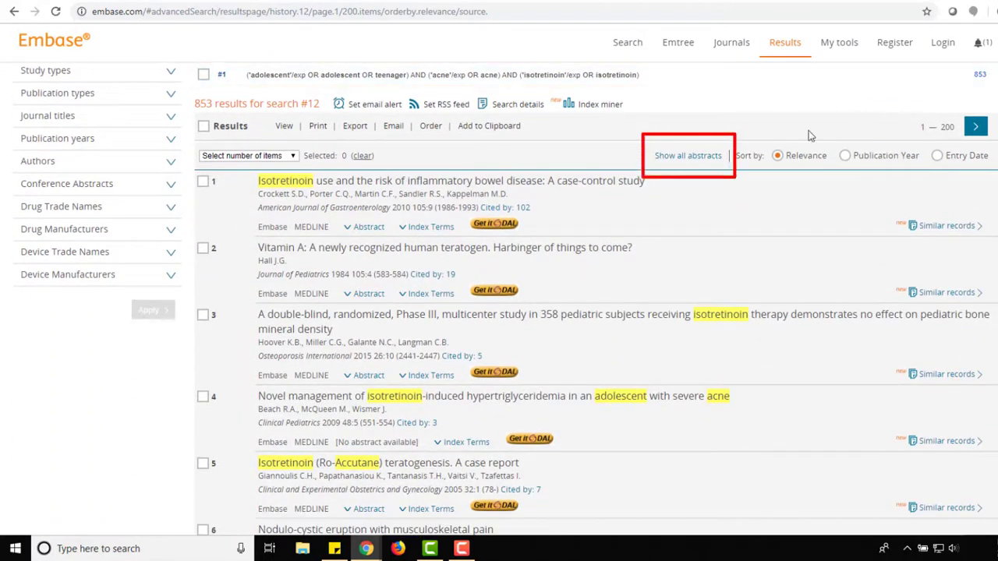
{"action": "left_click", "coordinate": [709, 156]}
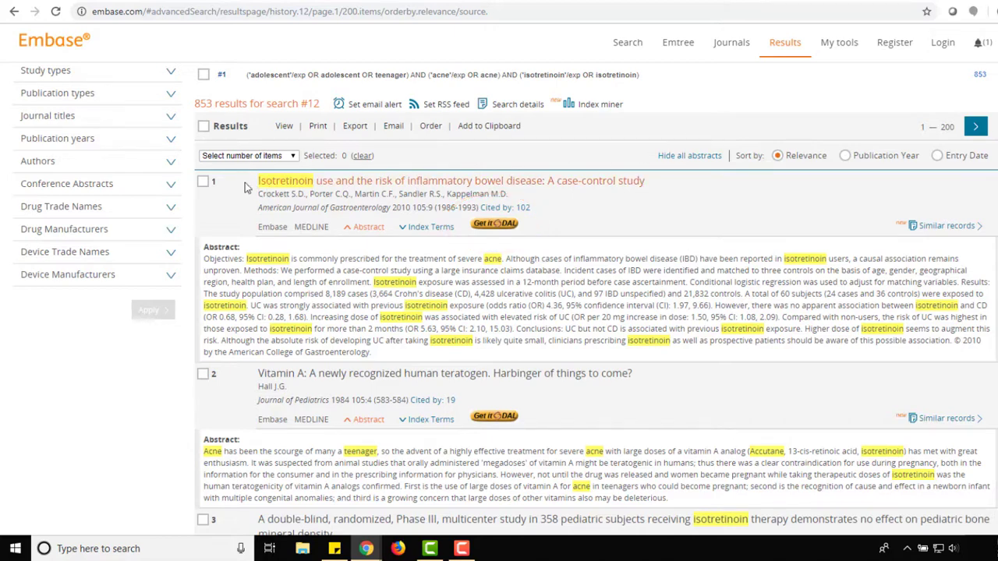
Select result 1, the isotretinoin–inflammatory bowel disease study, and add it to the Clipboard
{"action": "left_click", "coordinate": [202, 183]}
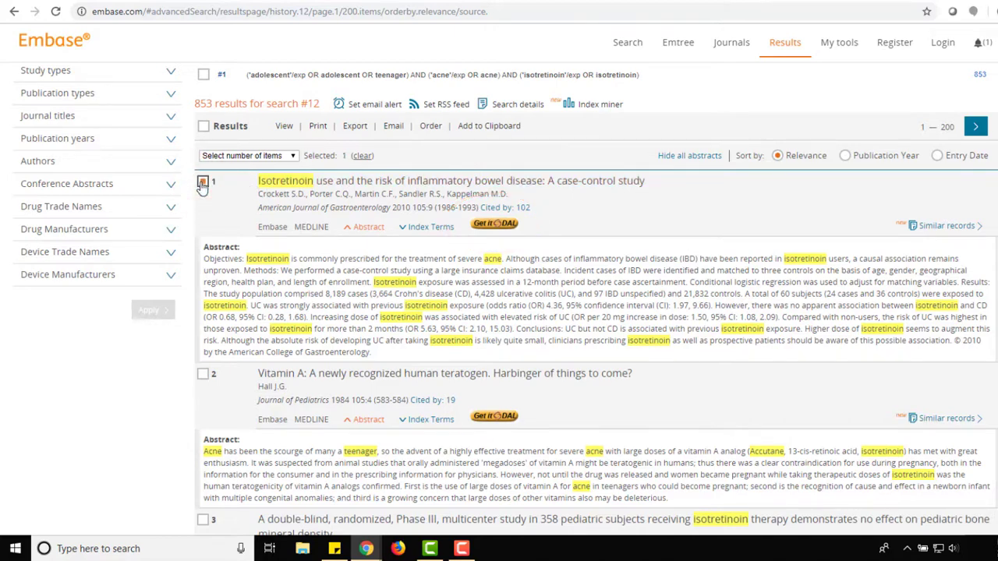
{"action": "left_click", "coordinate": [489, 129]}
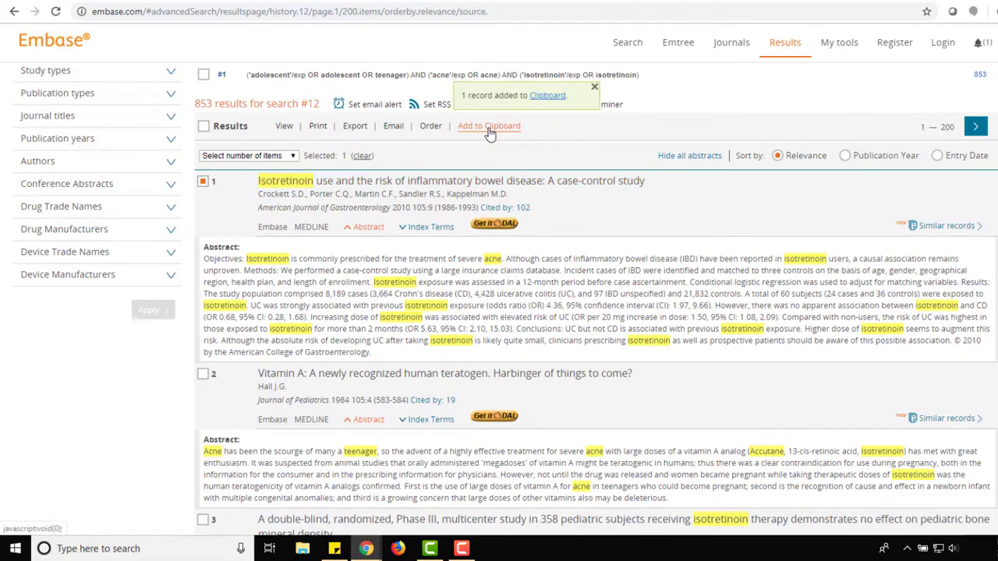